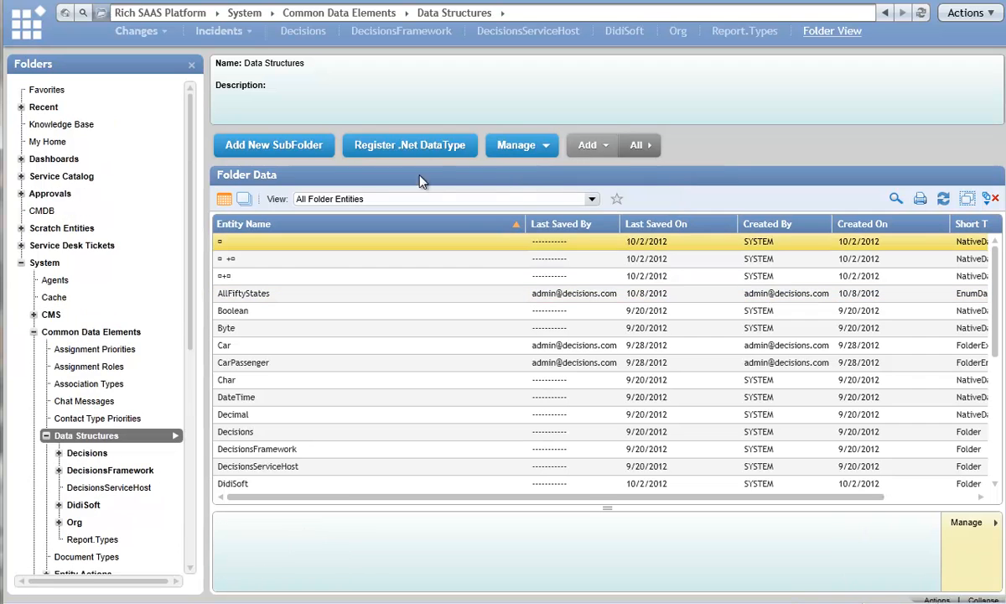
# Start a new Folder Entity data structure in the Data Structures folder with the type name Duck.
pyautogui.click(594, 144)
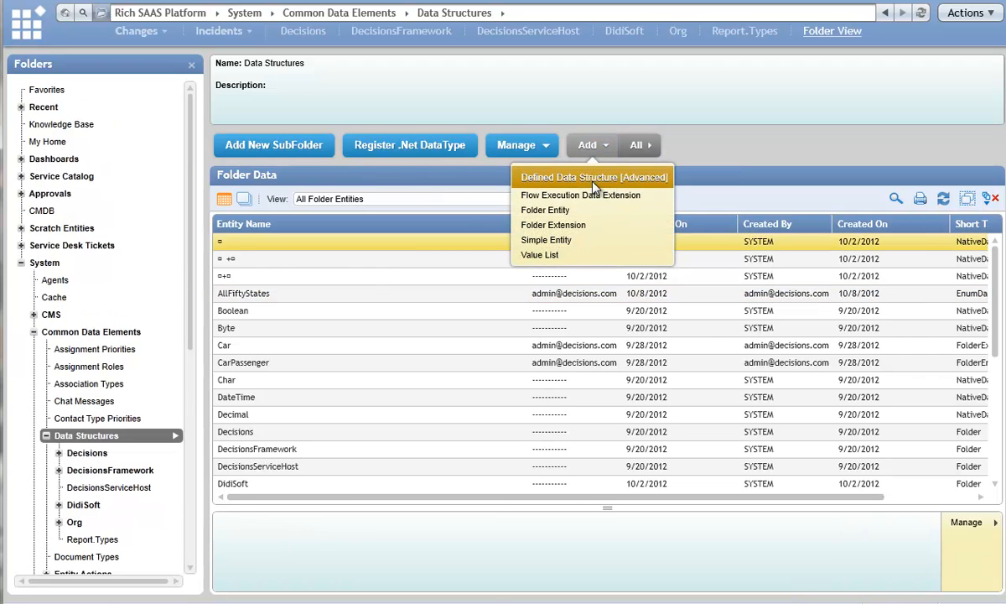
pyautogui.click(545, 203)
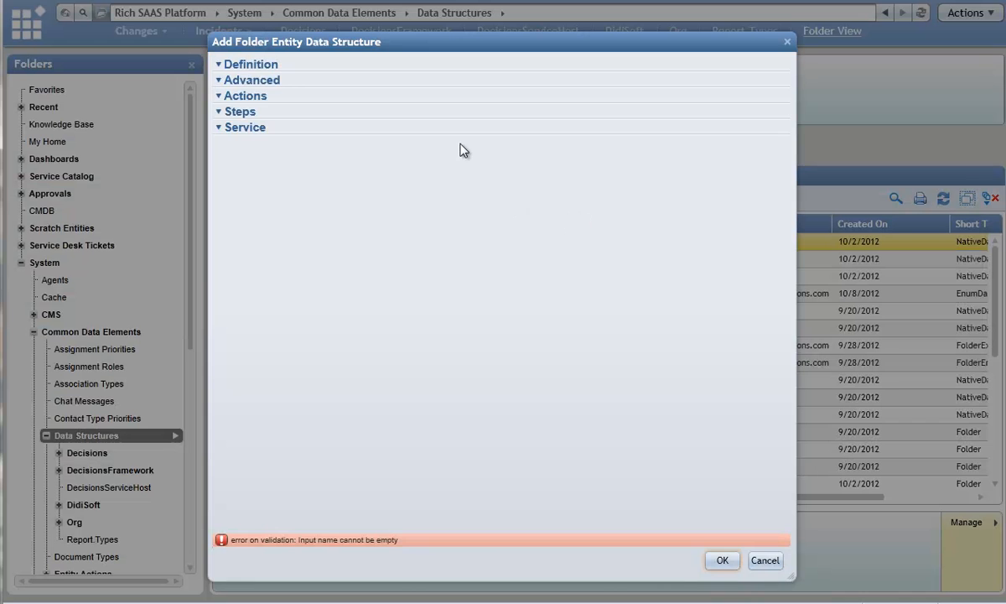
pyautogui.write('Duck')
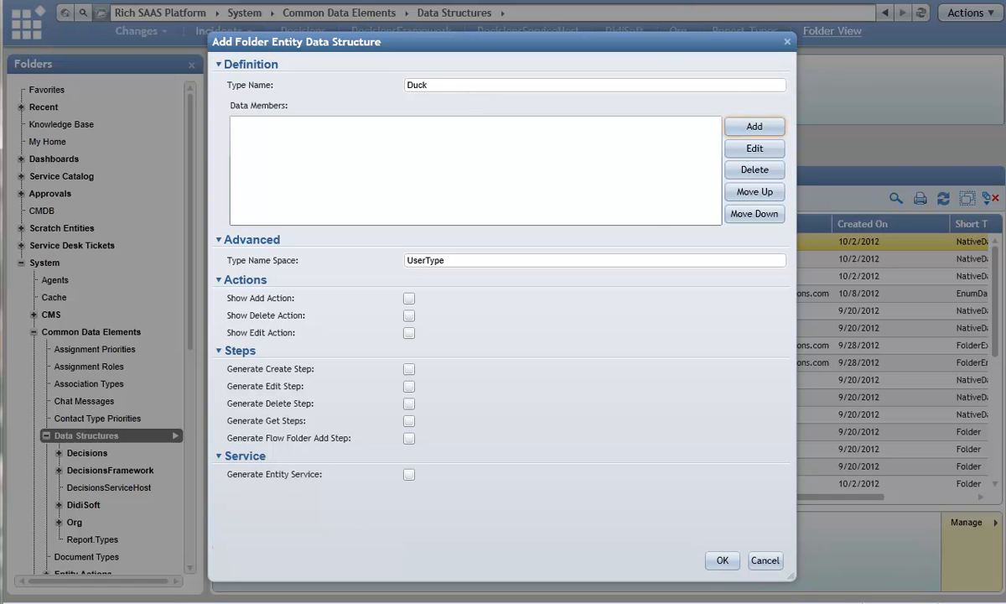
# Add two String data members named Color and Sex to the Duck structure.
pyautogui.click(742, 126)
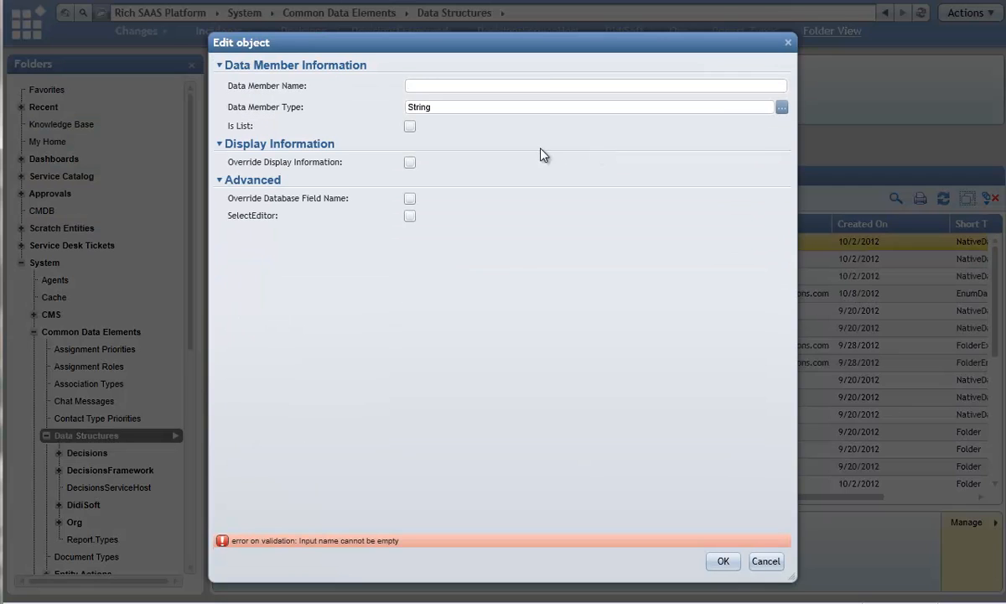
pyautogui.write('Color')
pyautogui.press('BackSpace')
pyautogui.press('BackSpace')
pyautogui.write('or')
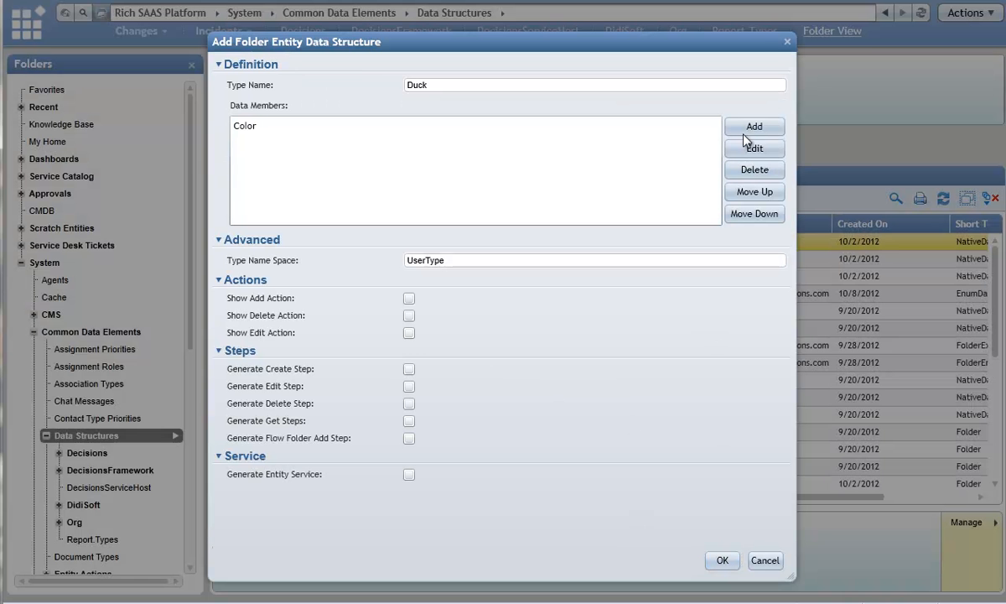
pyautogui.click(744, 128)
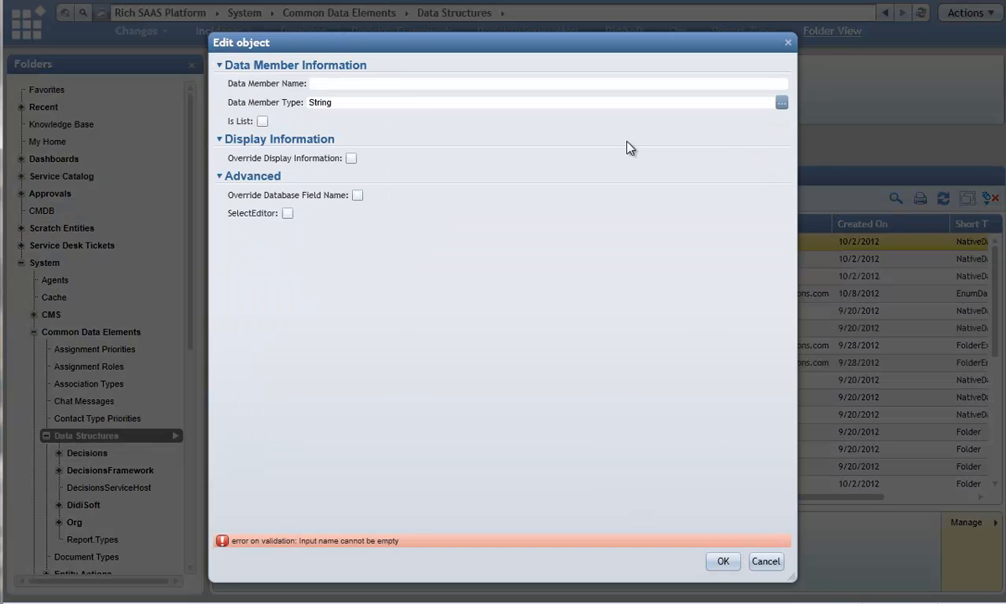
pyautogui.write('Sex')
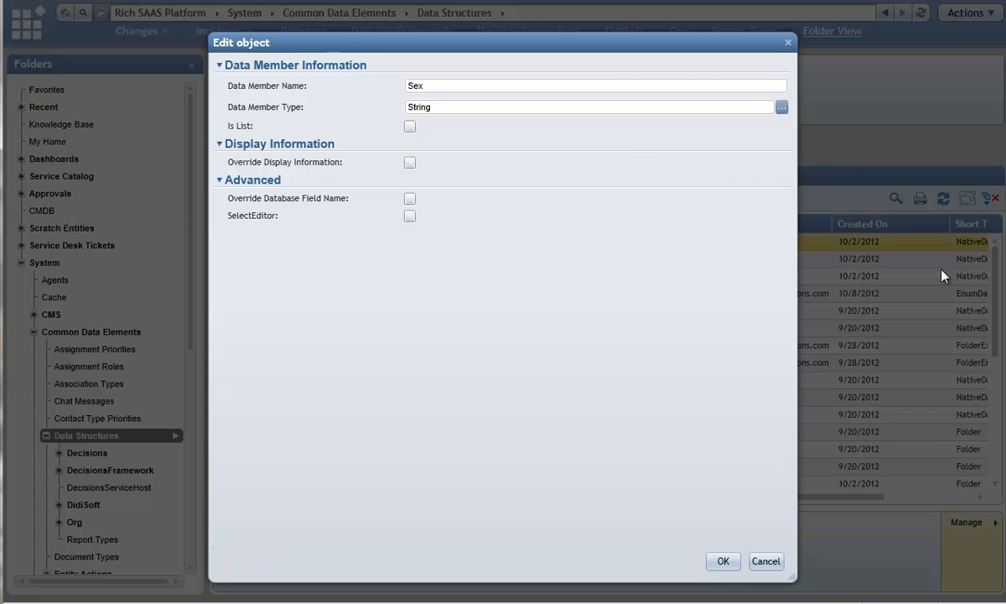
pyautogui.click(723, 561)
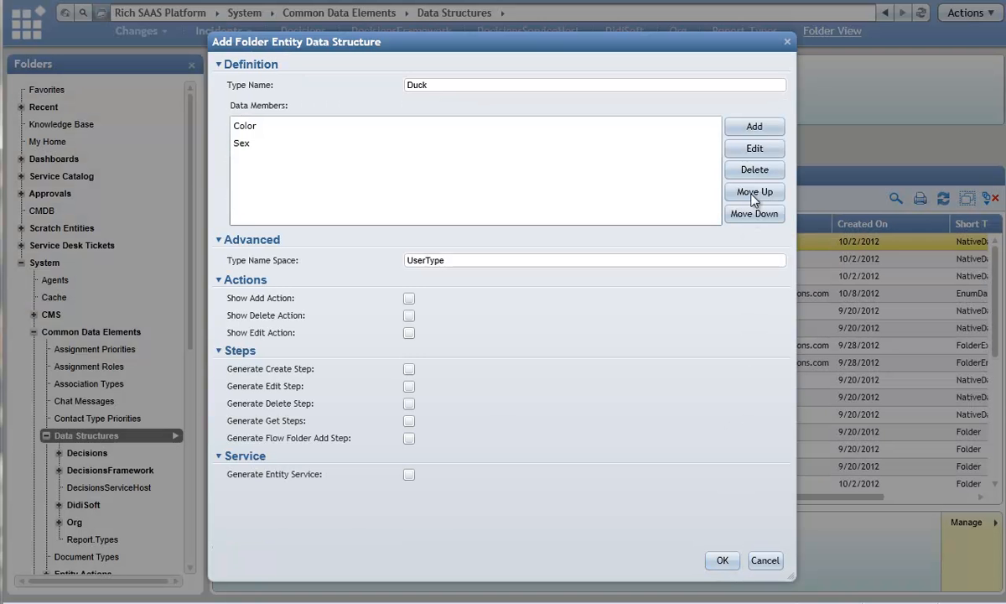
# Add a data member named NumberOfWings with the type Int32 to the Duck structure.
pyautogui.click(744, 129)
pyautogui.write('N')
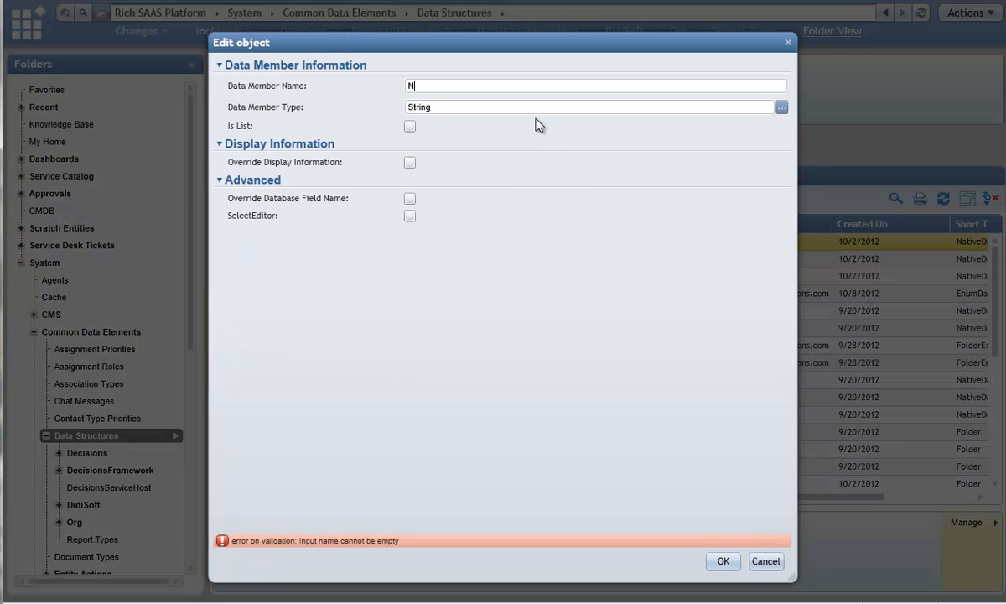
pyautogui.write('umberOfwings')
pyautogui.press('Left')
pyautogui.press('Left')
pyautogui.press('BackSpace')
pyautogui.press('BackSpace')
pyautogui.press('BackSpace')
pyautogui.write('Win')
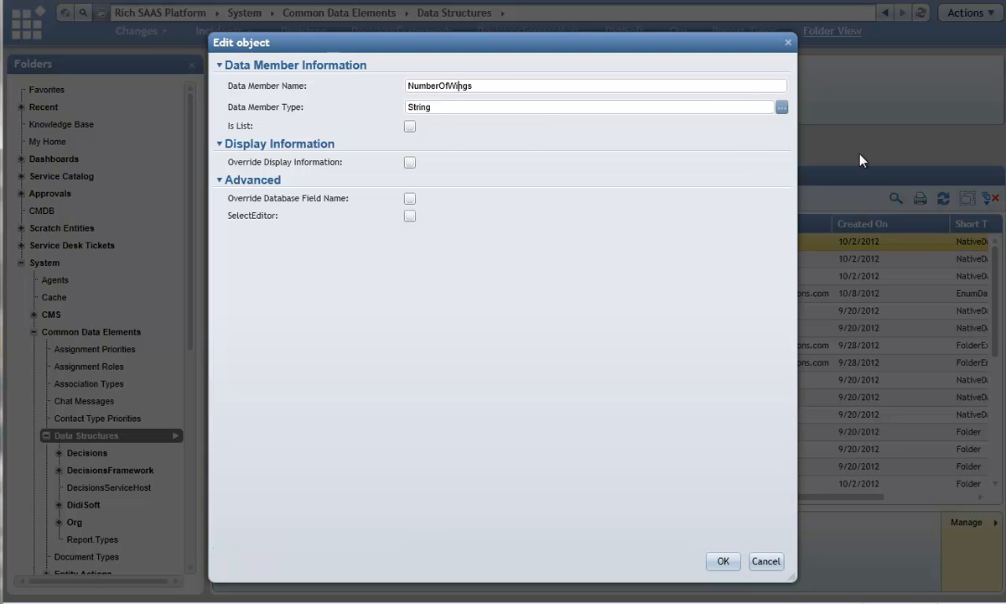
pyautogui.click(782, 108)
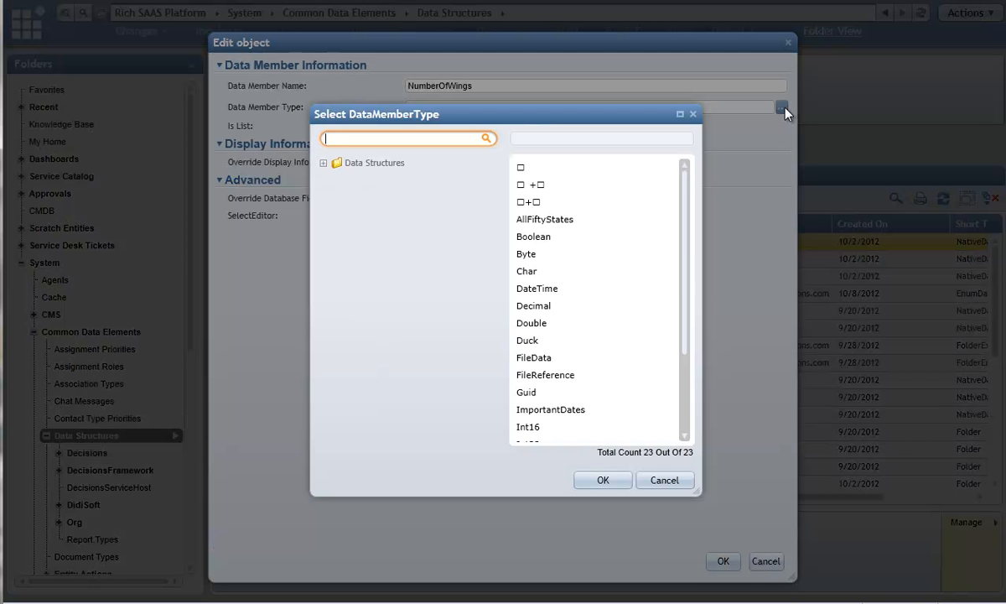
pyautogui.click(600, 441)
pyautogui.click(602, 479)
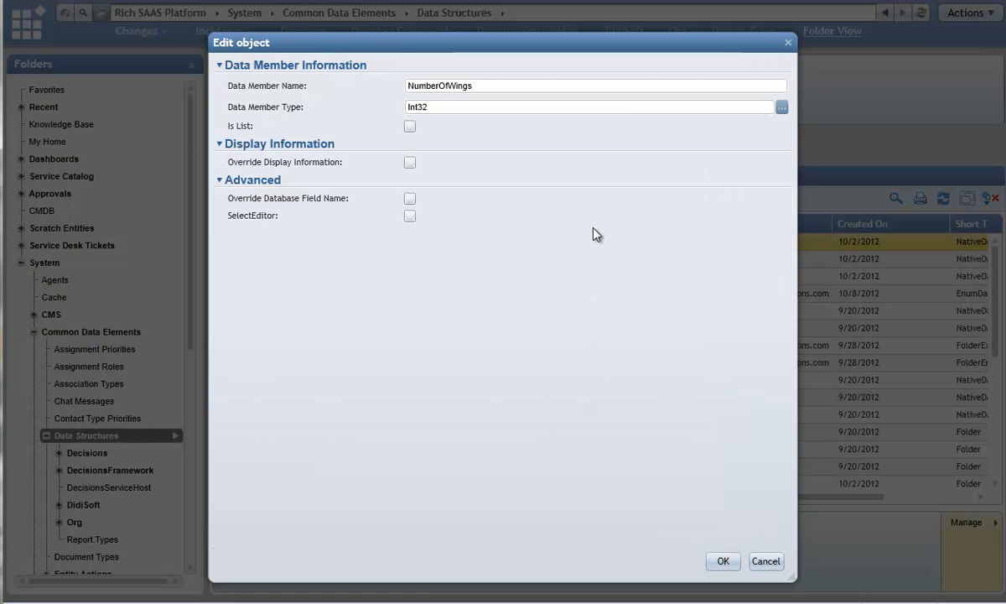
pyautogui.click(721, 561)
# Add a data member named CanFly with the type Boolean to the Duck structure.
pyautogui.click(726, 128)
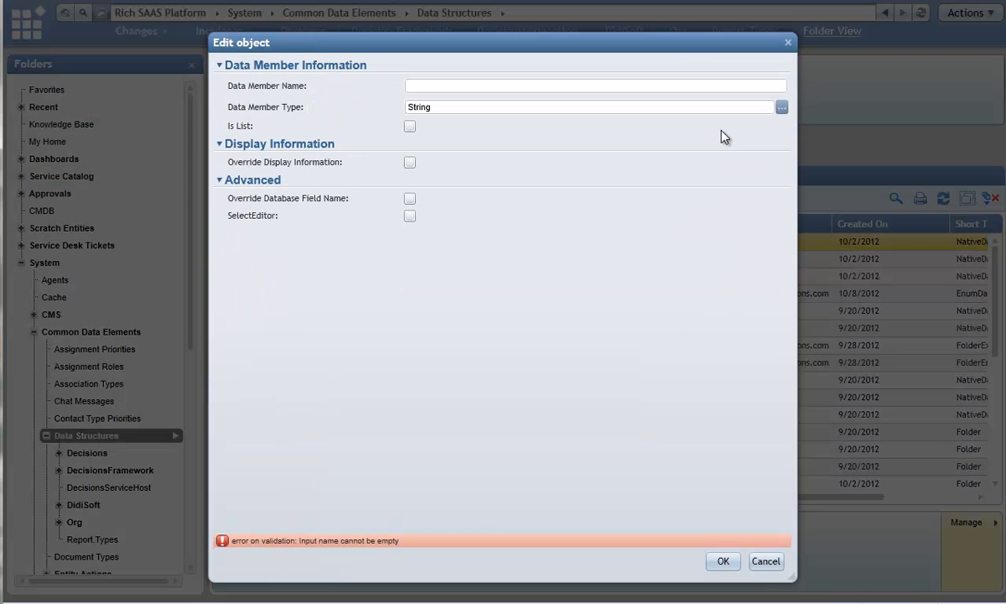
pyautogui.write('CanFly')
pyautogui.click(782, 107)
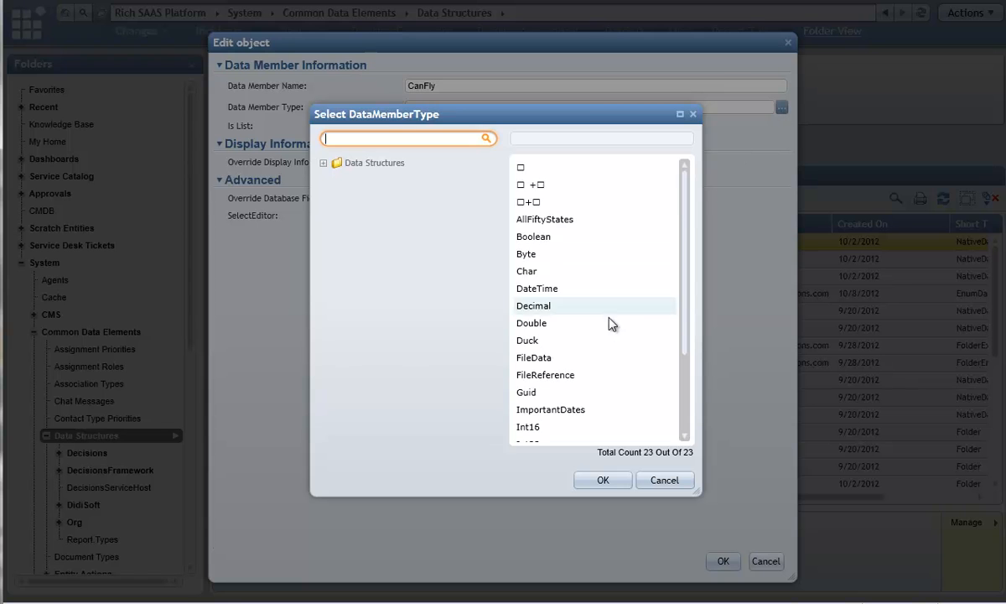
pyautogui.click(572, 236)
pyautogui.click(602, 480)
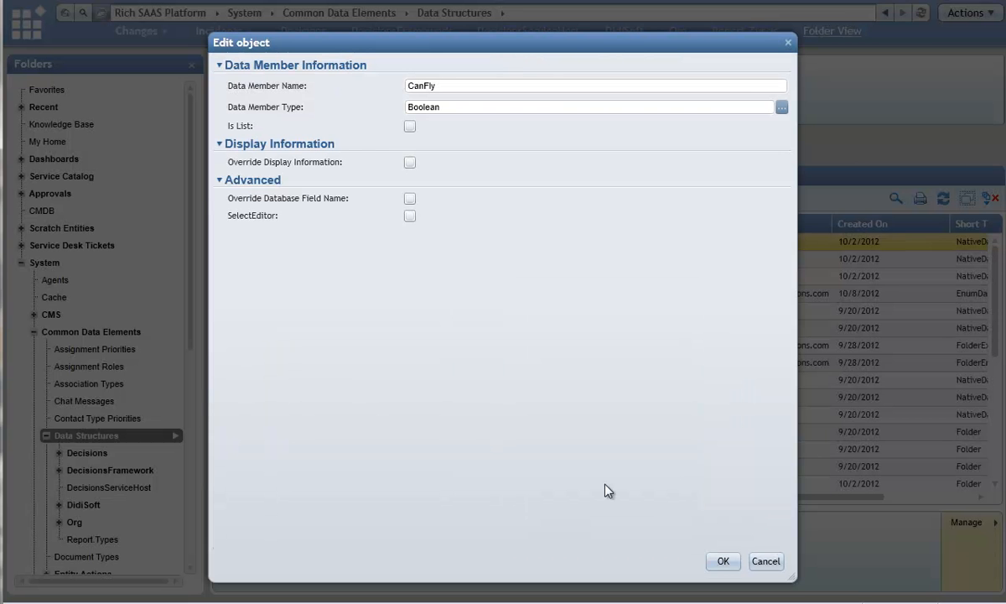
pyautogui.click(721, 561)
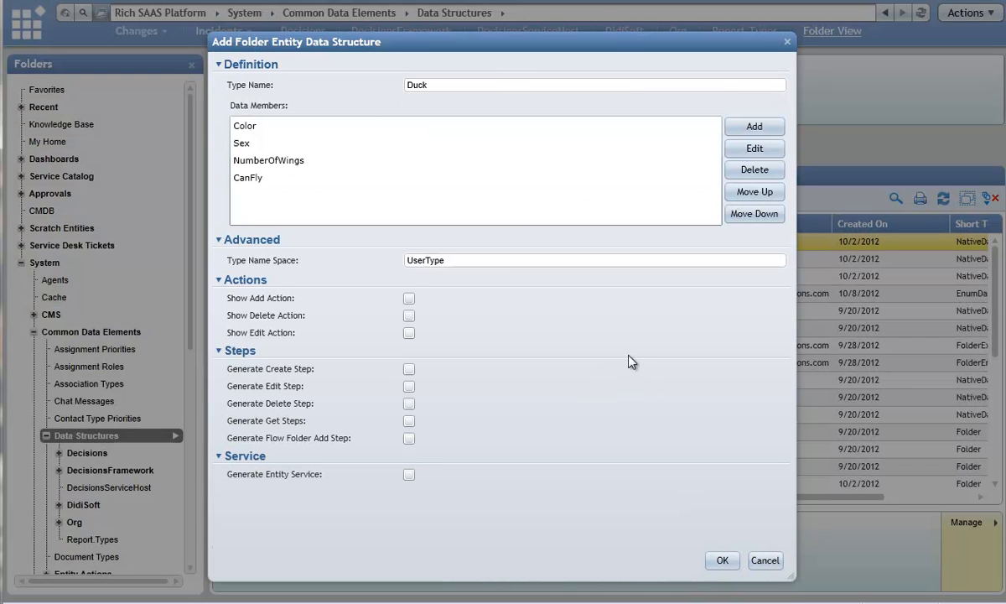
# Enable the add, delete and edit actions, all step generation options and the entity service for Duck, and save the structure.
pyautogui.click(409, 298)
pyautogui.click(409, 315)
pyautogui.click(409, 333)
pyautogui.click(411, 373)
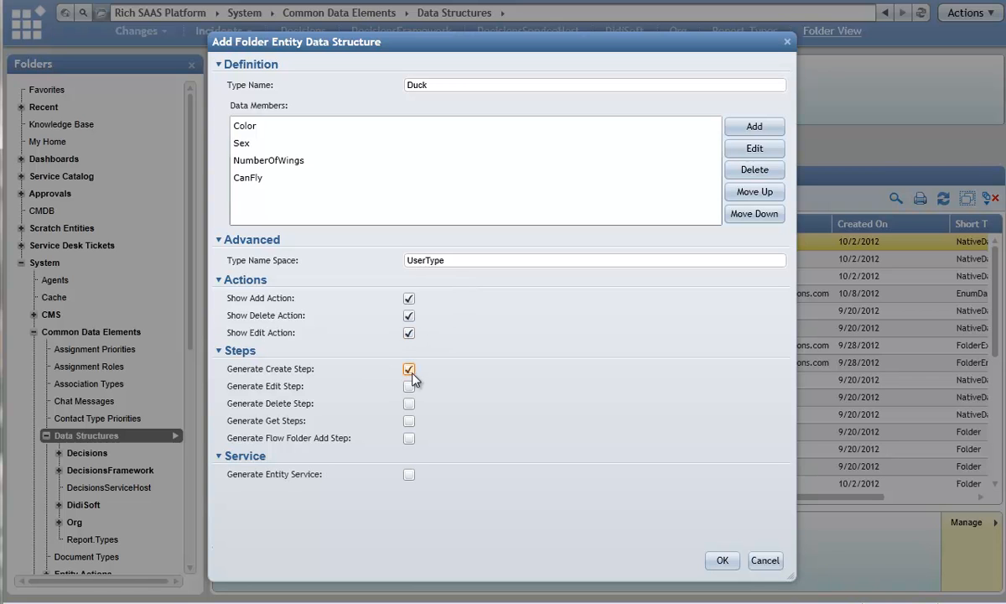
pyautogui.click(409, 421)
pyautogui.click(408, 386)
pyautogui.click(409, 403)
pyautogui.click(409, 403)
pyautogui.click(409, 387)
pyautogui.click(409, 438)
pyautogui.click(409, 475)
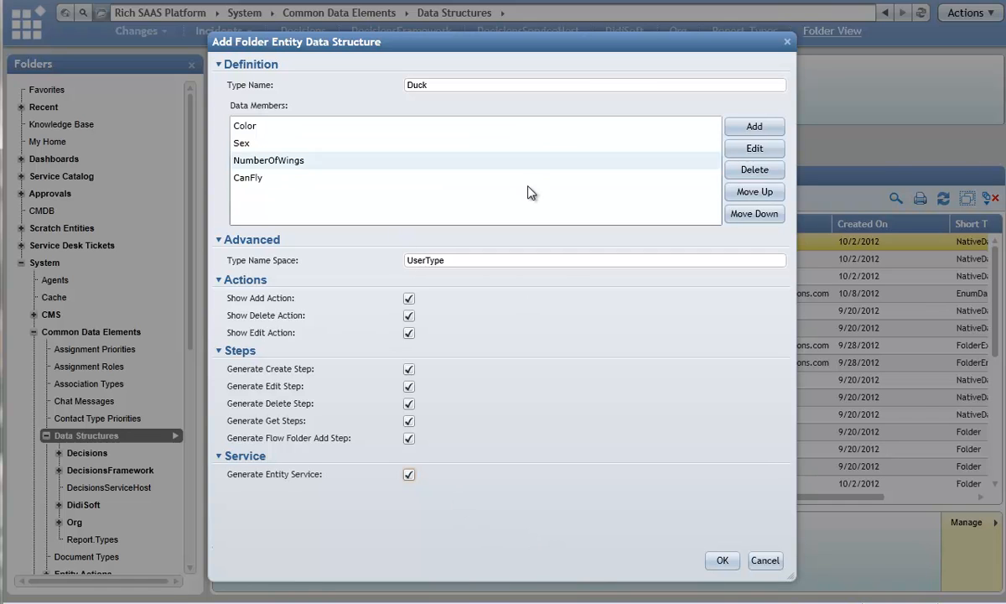
pyautogui.click(721, 560)
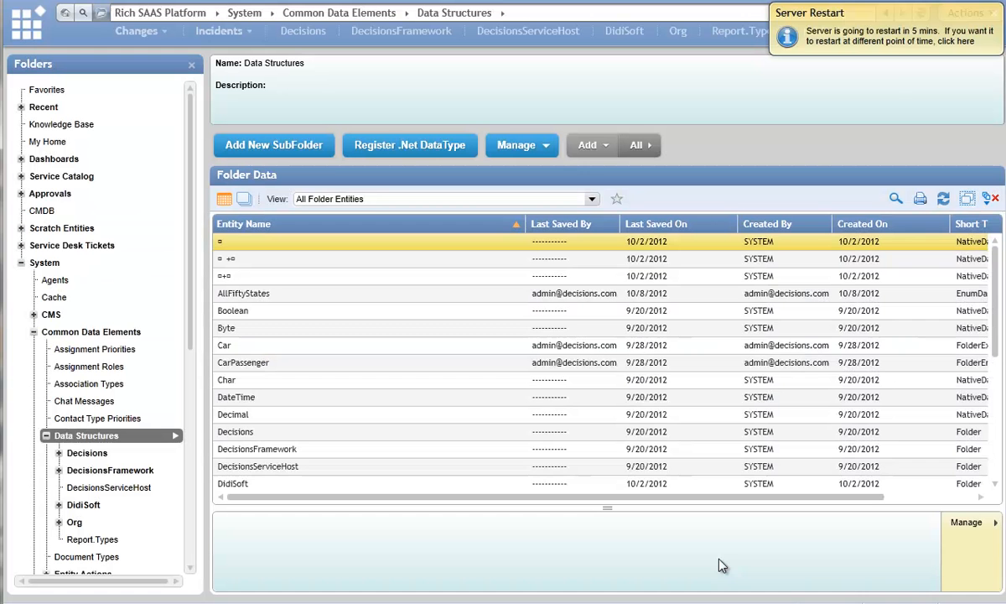
# Restart the server immediately and dismiss the restart notifications.
pyautogui.click(878, 50)
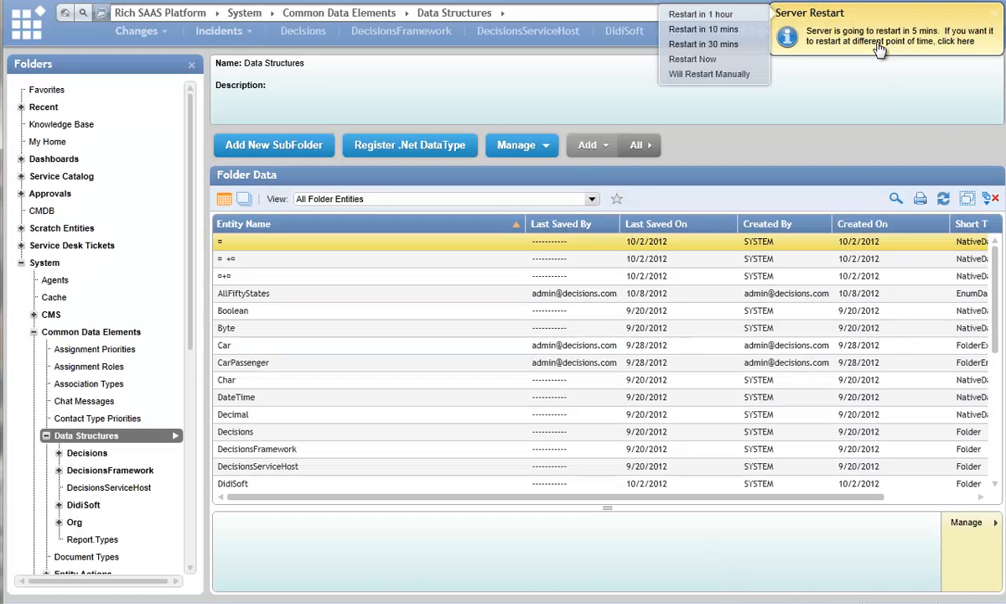
pyautogui.click(706, 67)
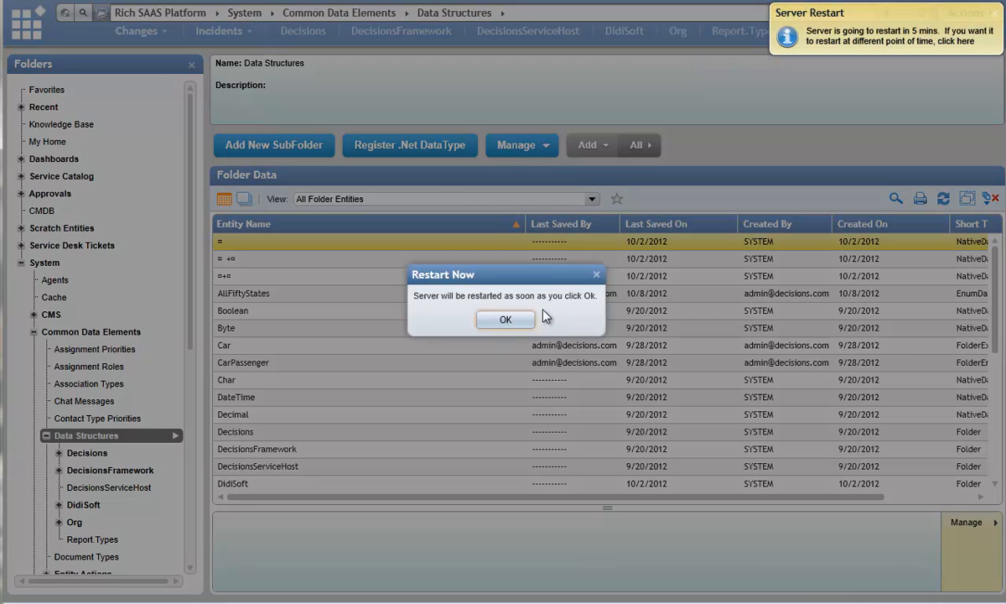
pyautogui.click(503, 322)
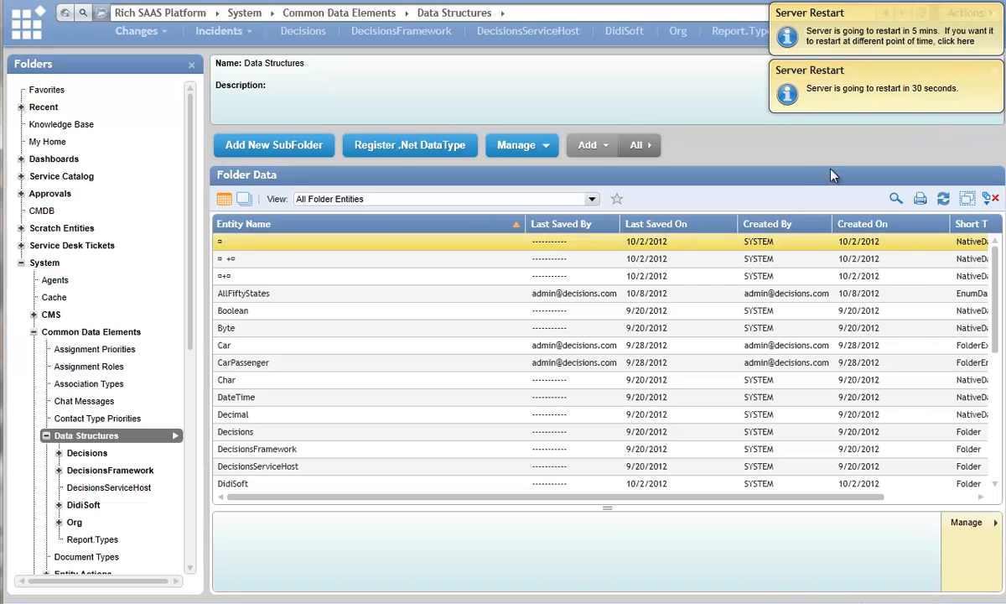
pyautogui.click(994, 69)
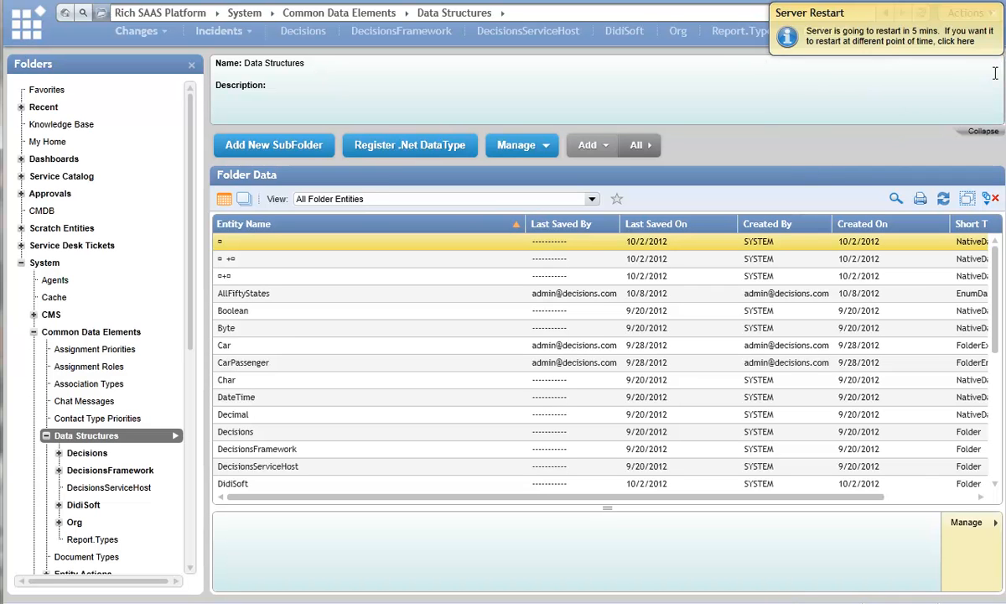
pyautogui.click(995, 18)
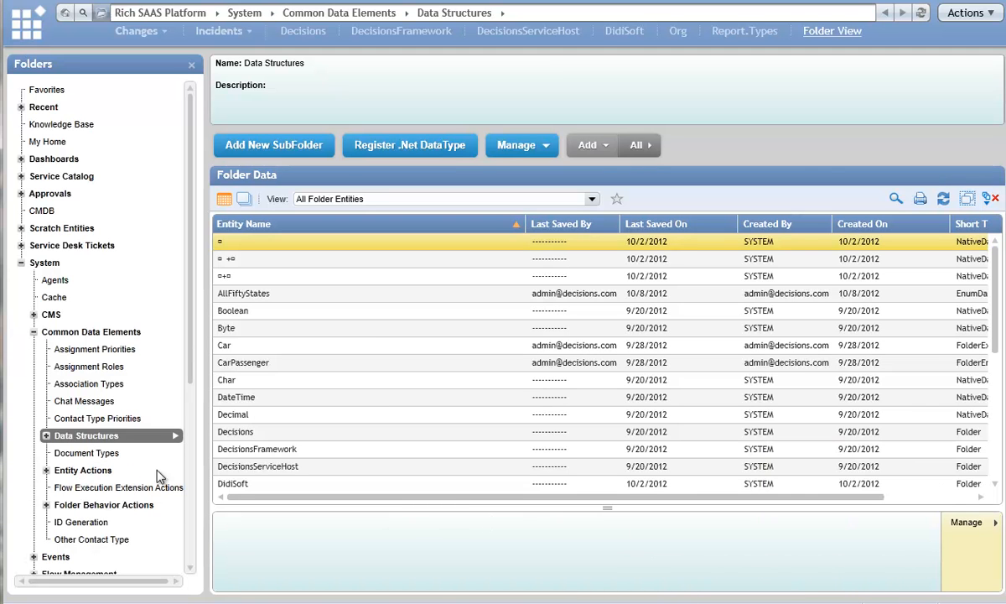
# Open the UserType.Duck folder under Entity Actions in Common Data Elements.
pyautogui.click(46, 505)
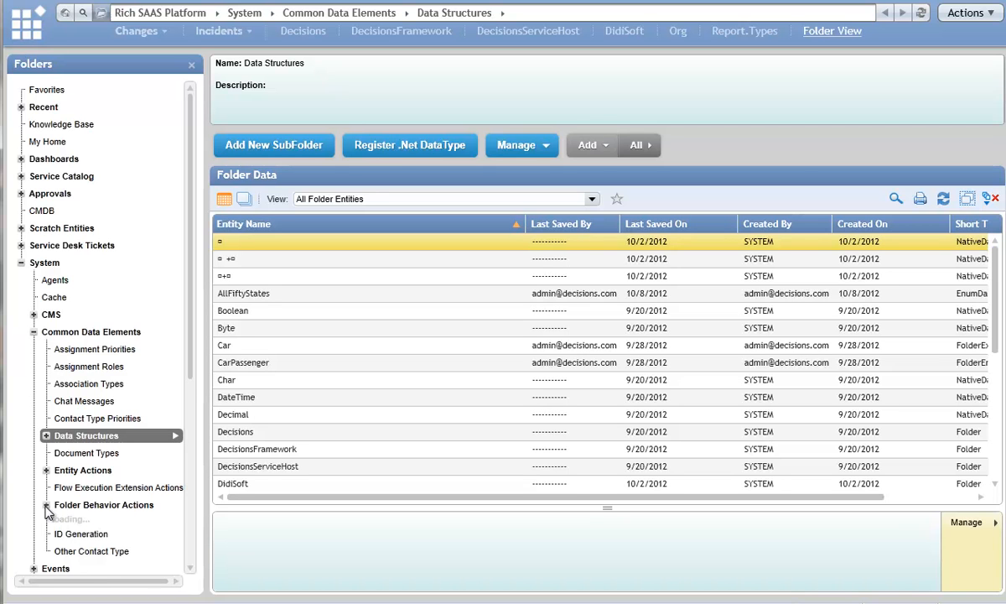
pyautogui.click(46, 505)
pyautogui.click(46, 470)
pyautogui.click(99, 505)
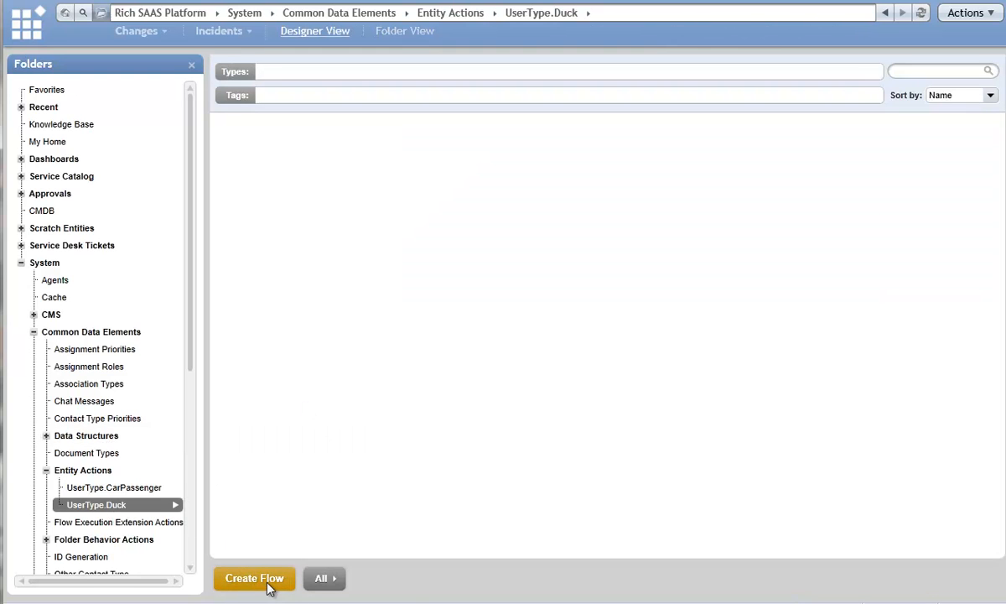
# Create a flow named Make Duck Fly from the Base Entity Action Flow template in the UserType.Duck folder.
pyautogui.click(254, 578)
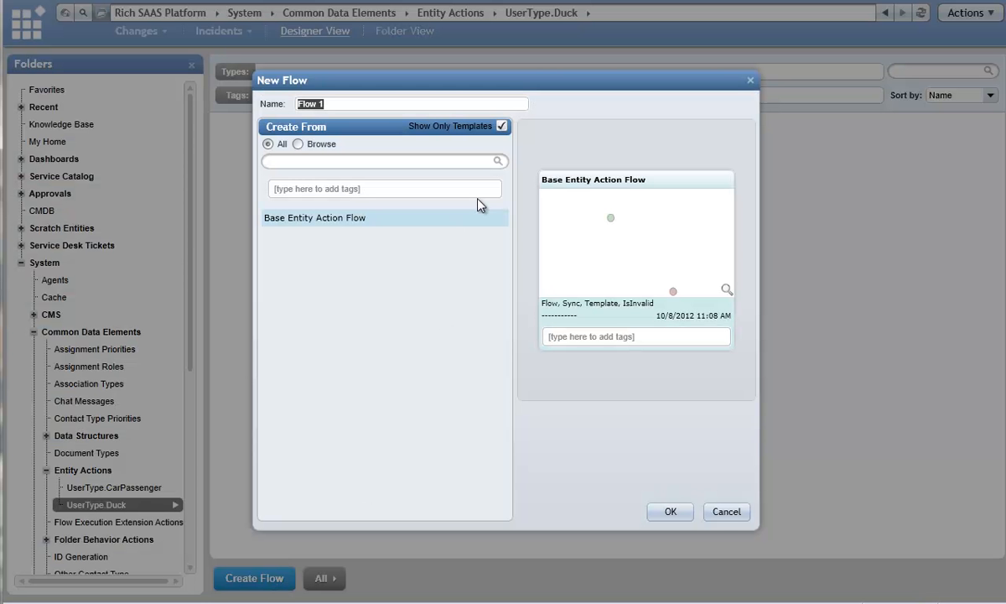
pyautogui.write('Fly')
pyautogui.press('BackSpace')
pyautogui.press('BackSpace')
pyautogui.press('BackSpace')
pyautogui.write('Make Duck Fly')
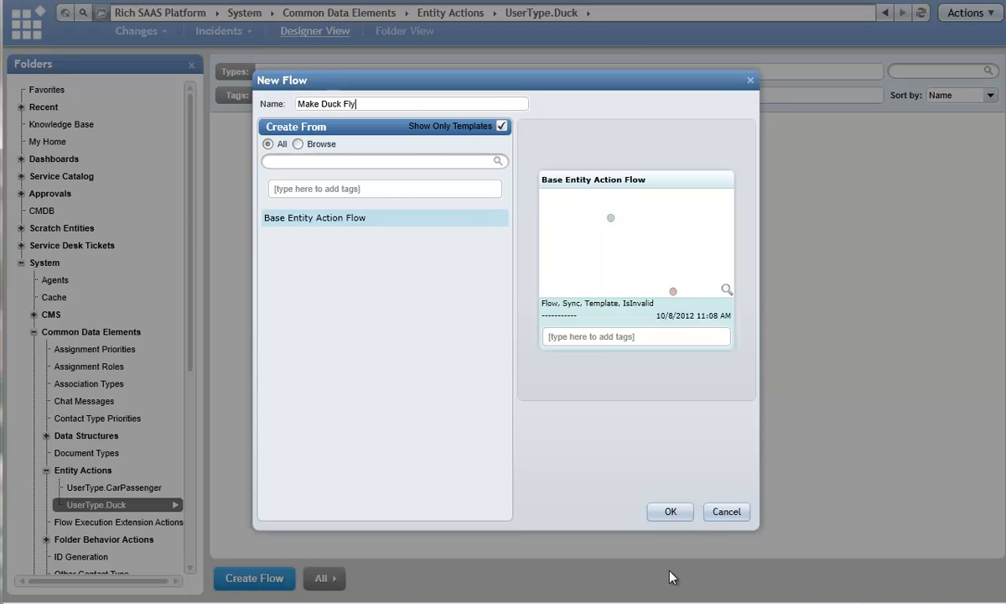
pyautogui.click(670, 512)
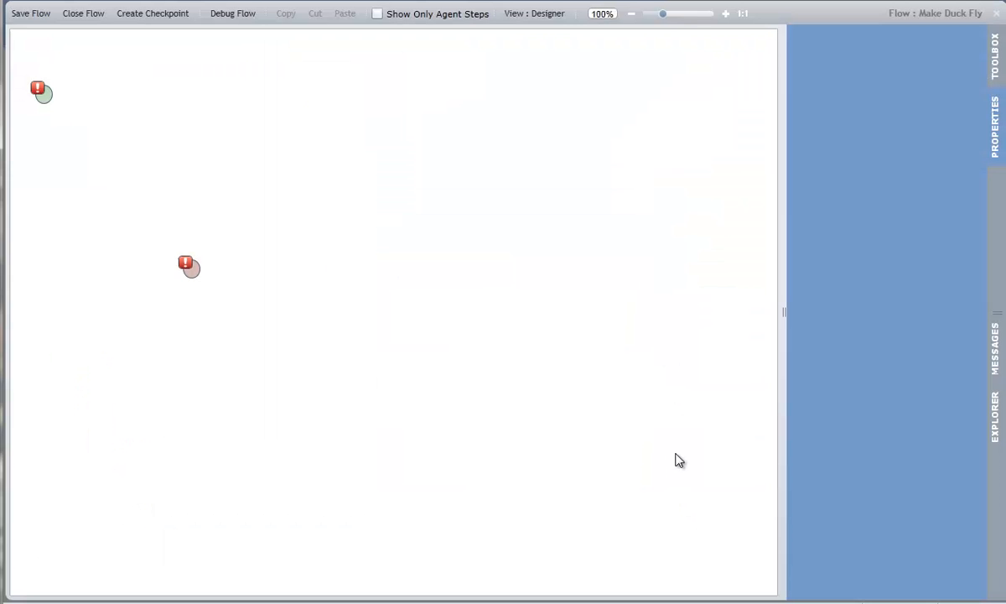
# Connect the start step's done outcome to the end step, and save and close the Make Duck Fly flow.
pyautogui.click(47, 94)
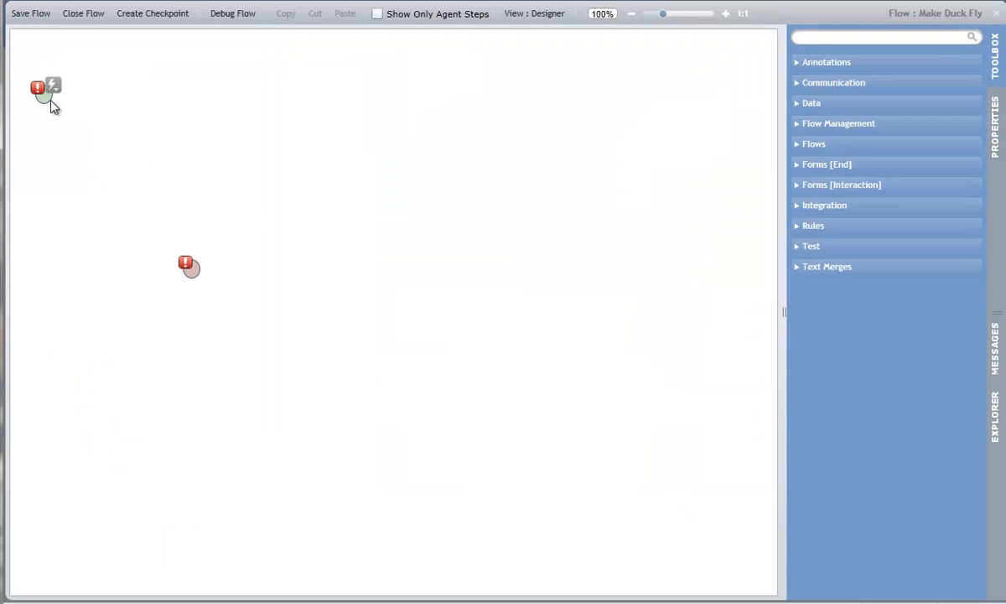
pyautogui.moveTo(100, 94); pyautogui.dragTo(192, 267)
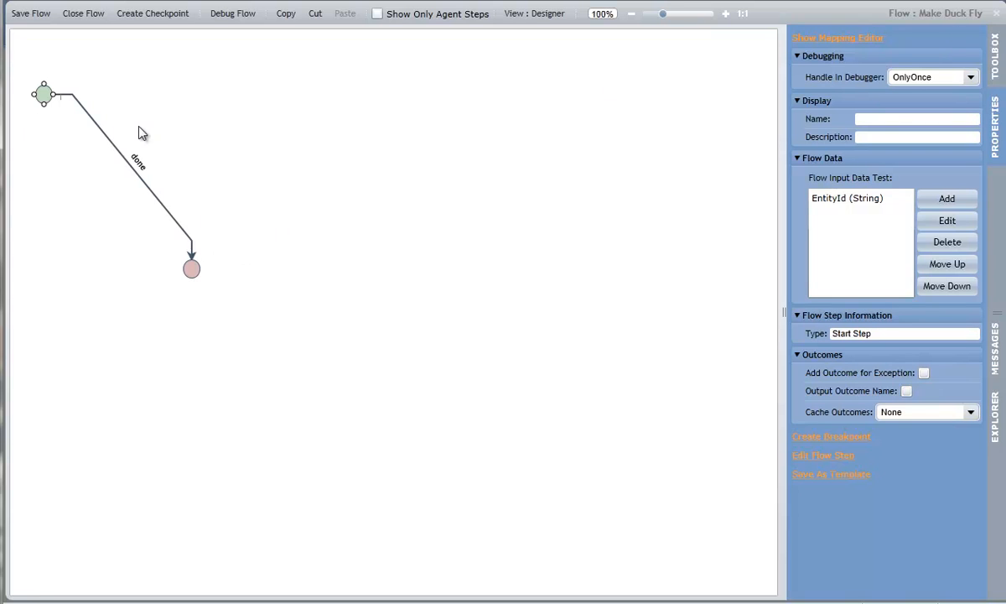
pyautogui.click(30, 14)
pyautogui.click(587, 364)
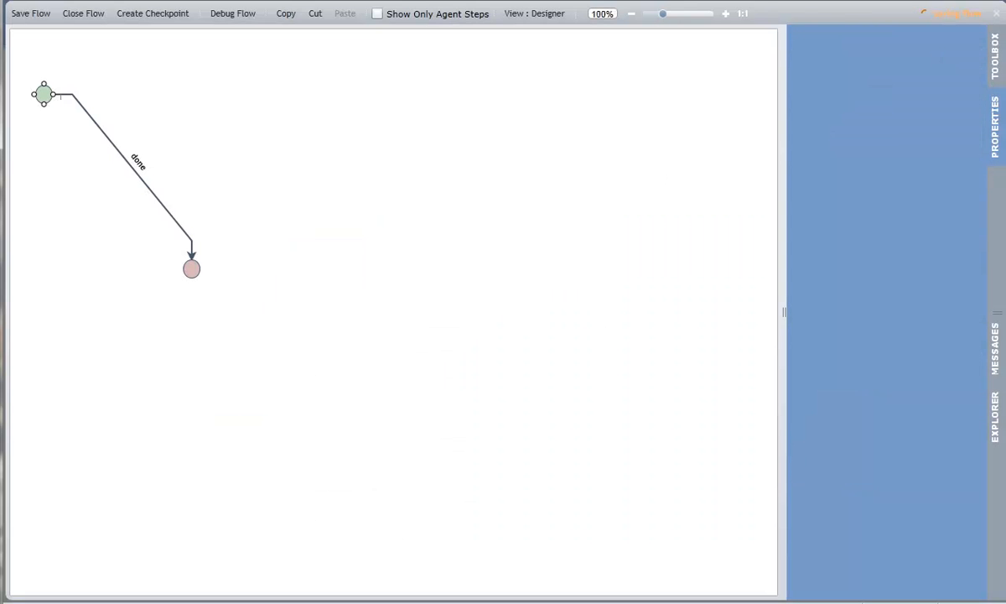
pyautogui.click(996, 14)
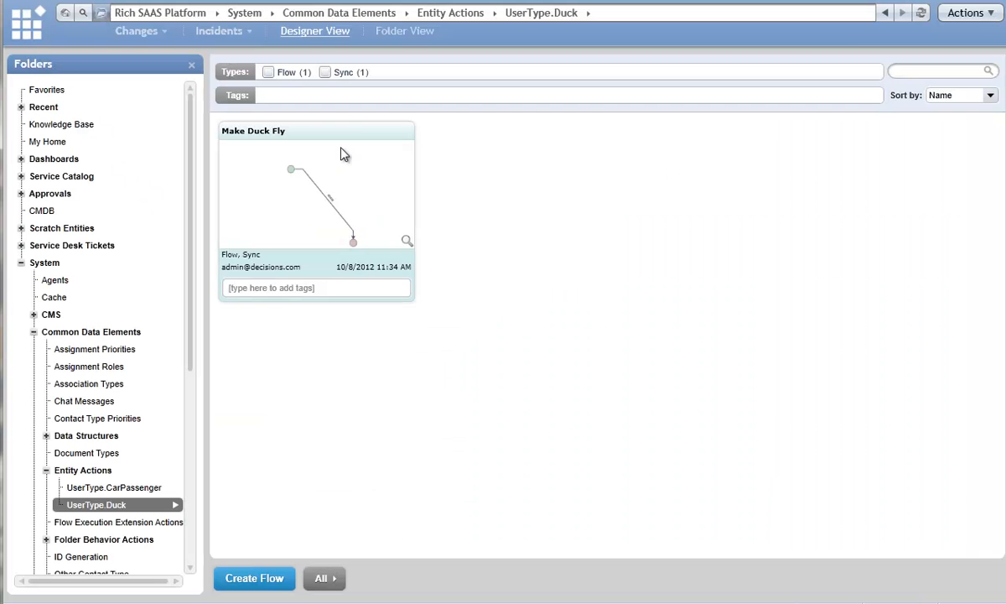
# Start adding a Duck entity to the Scratch Entities folder.
pyautogui.click(21, 228)
pyautogui.click(62, 230)
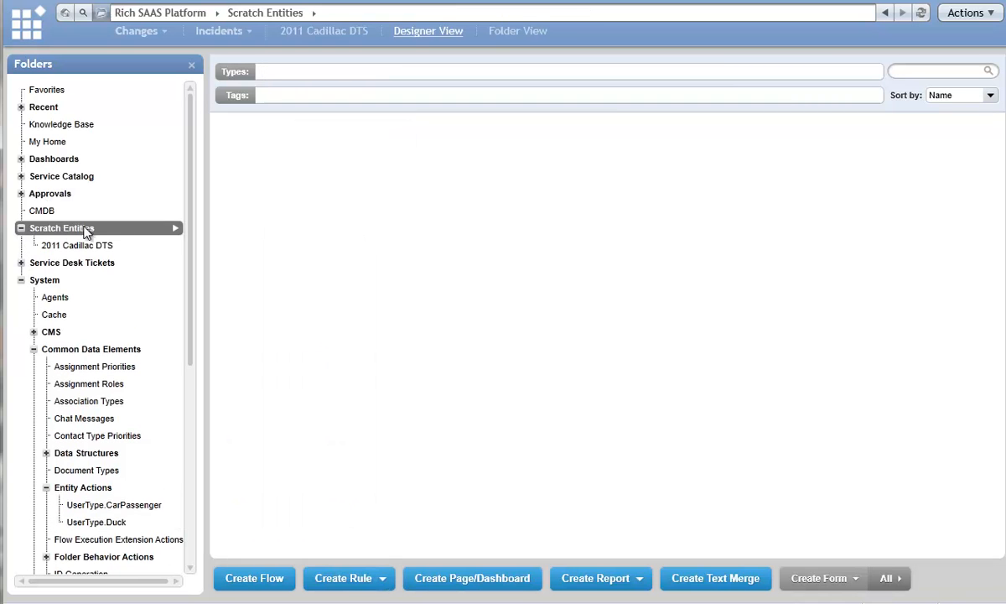
pyautogui.click(176, 230)
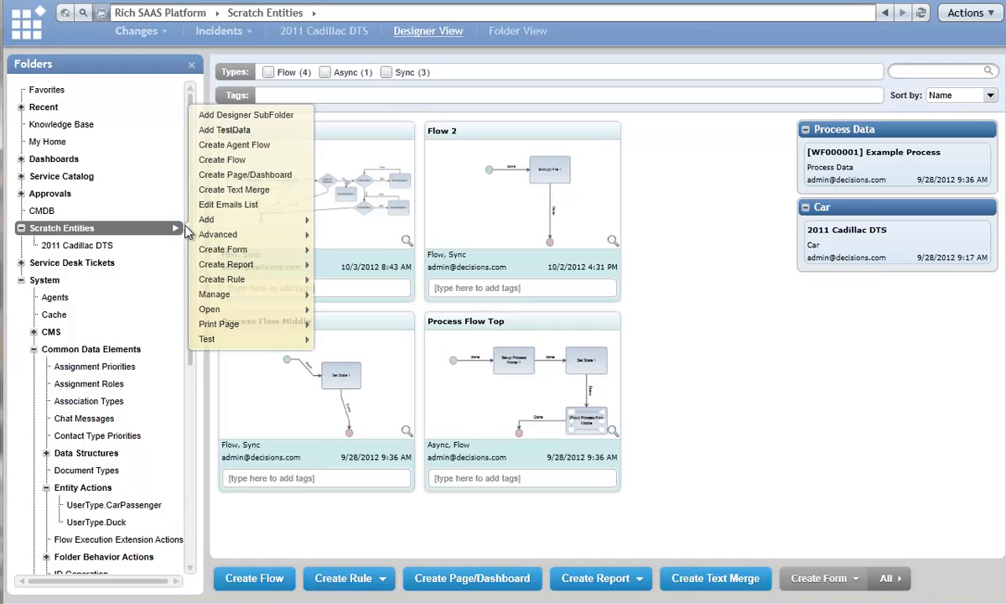
pyautogui.moveTo(210, 219)
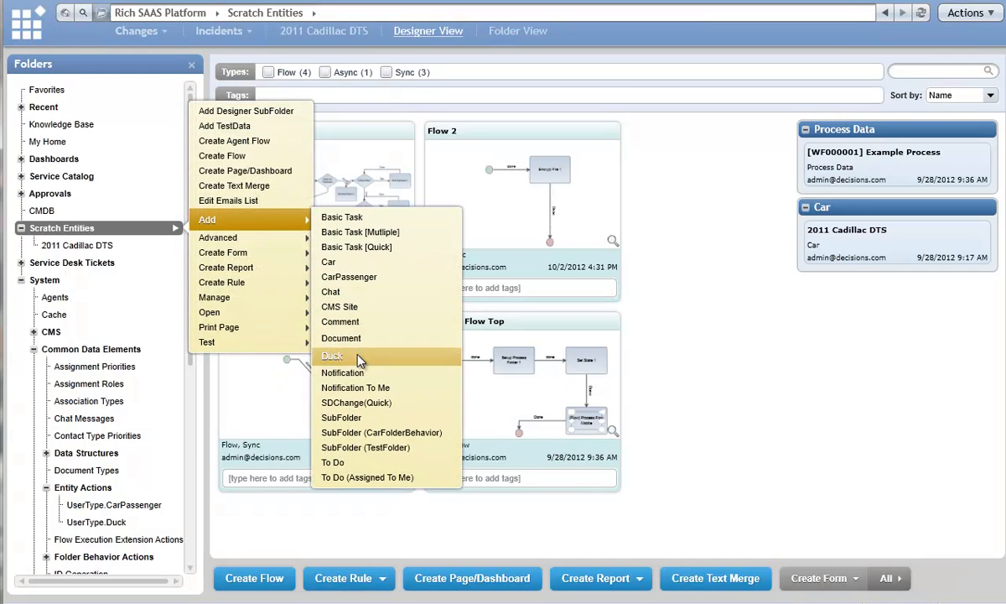
pyautogui.click(334, 357)
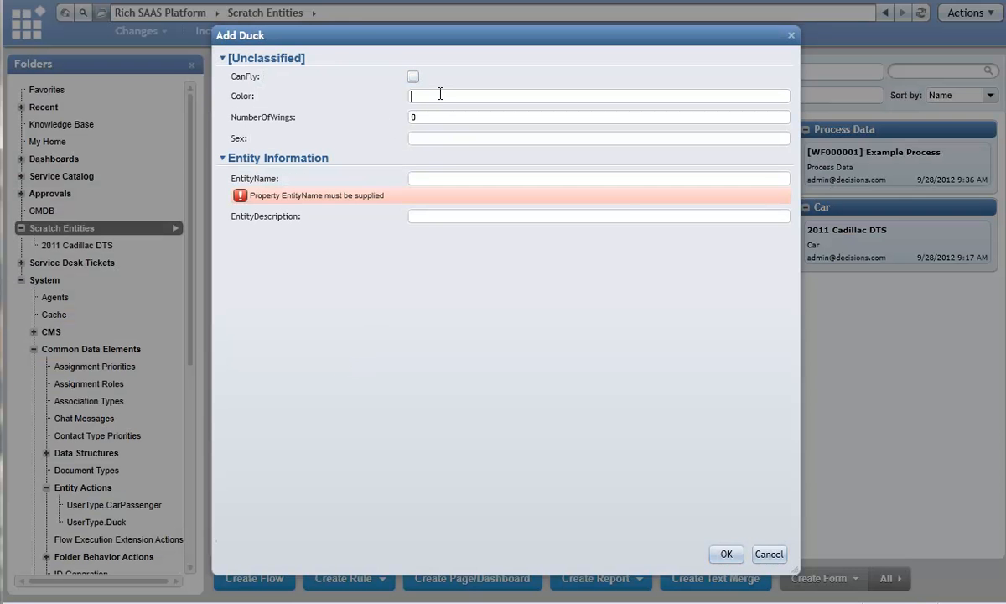
# Mark the duck as able to fly, set its number of wings to 2, and name the entity Mallard Duck.
pyautogui.doubleClick(425, 119)
pyautogui.write('2')
pyautogui.write('M')
pyautogui.write('allard Duck')
pyautogui.press('Tab')
# Set the color to Brown, sex to F and description to "This female mallard duck is brown.", and save the Duck entity.
pyautogui.click(450, 99)
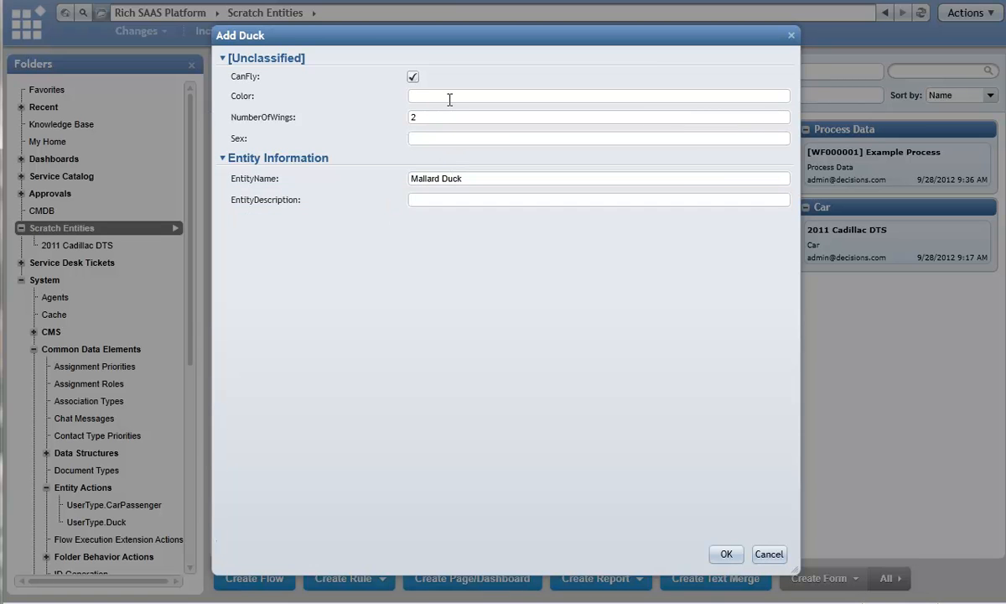
pyautogui.write('Brown')
pyautogui.click(446, 205)
pyautogui.write('This female mallard duck is brown.')
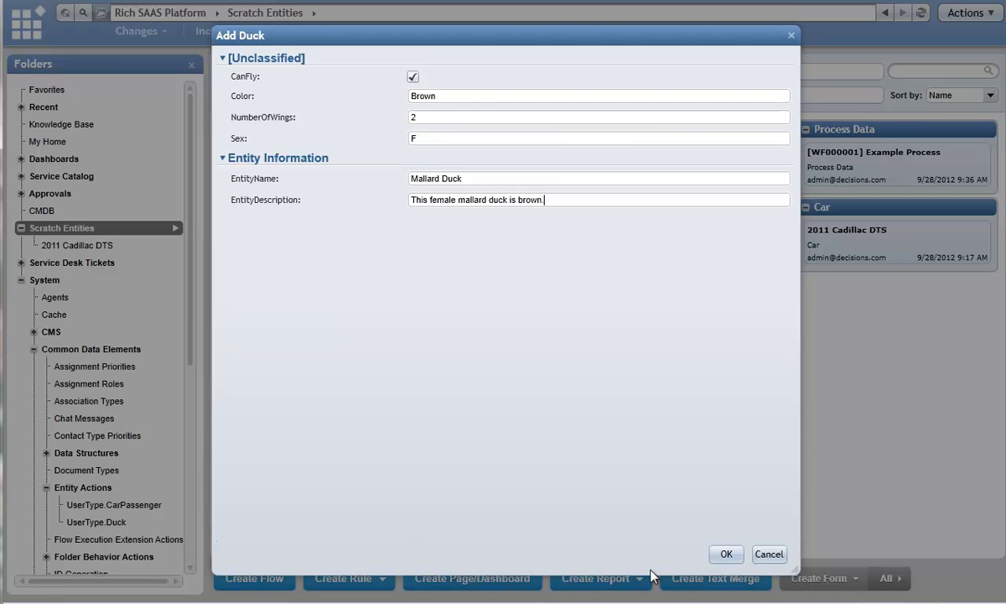
pyautogui.click(726, 553)
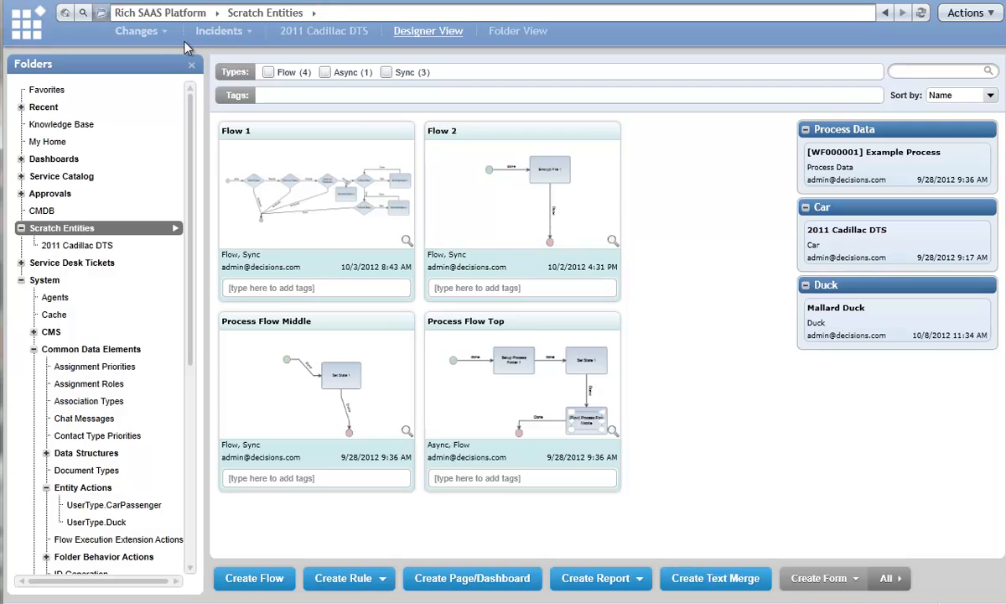
# Show Scratch Entities in Folder View, select Mallard Duck, and enlarge the details area to read its properties.
pyautogui.click(512, 32)
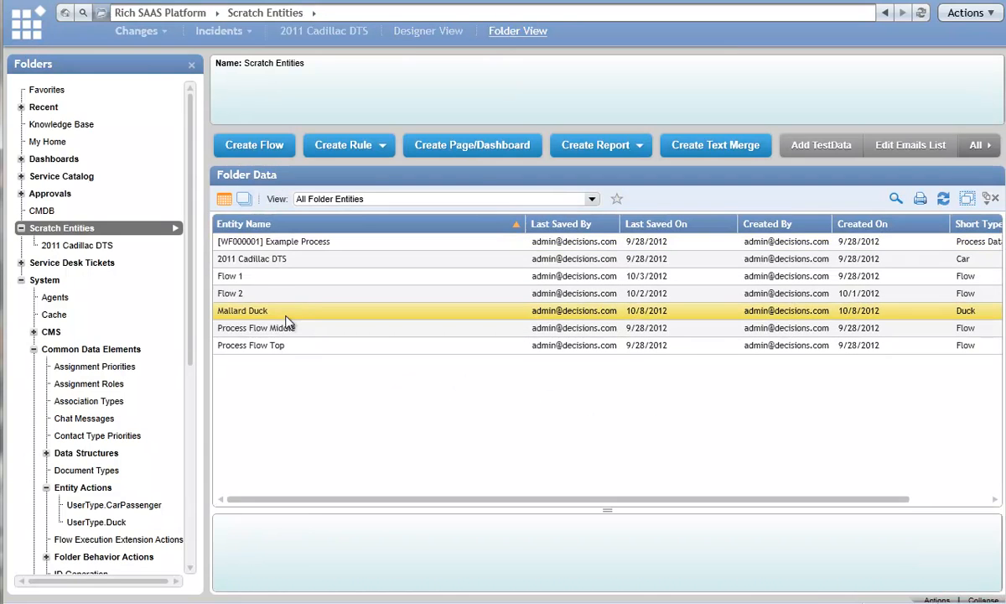
pyautogui.click(285, 318)
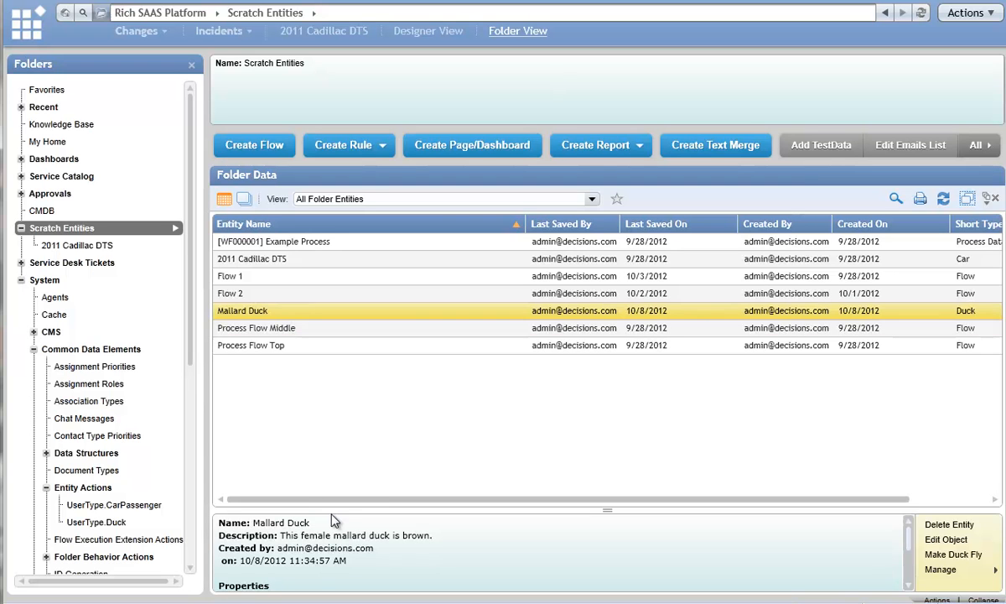
pyautogui.moveTo(332, 509); pyautogui.dragTo(332, 442)
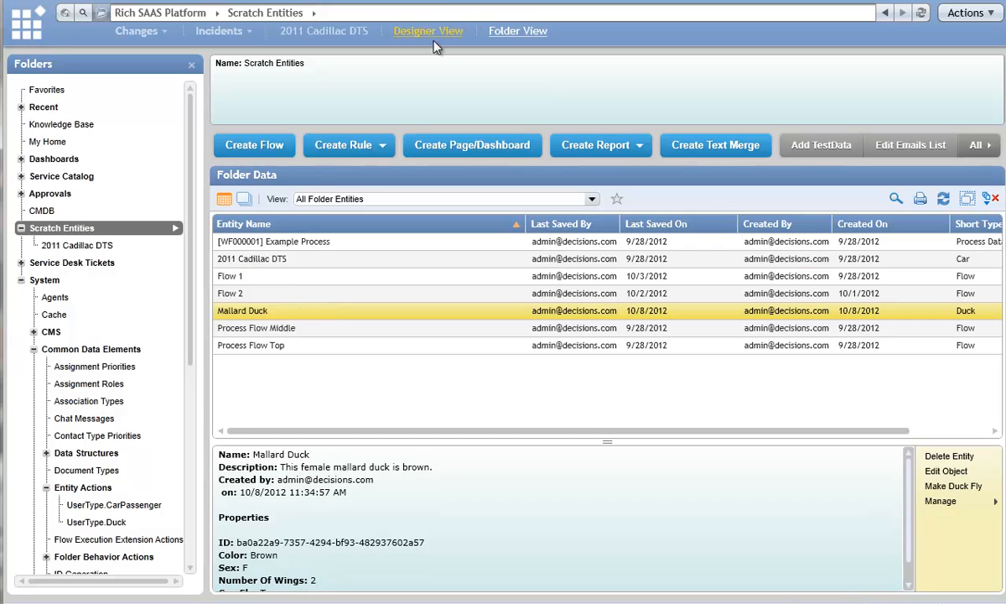
# Examine the actions available on the Mallard Duck entity, including Make Duck Fly and the Manage options, without running any.
pyautogui.rightClick(270, 312)
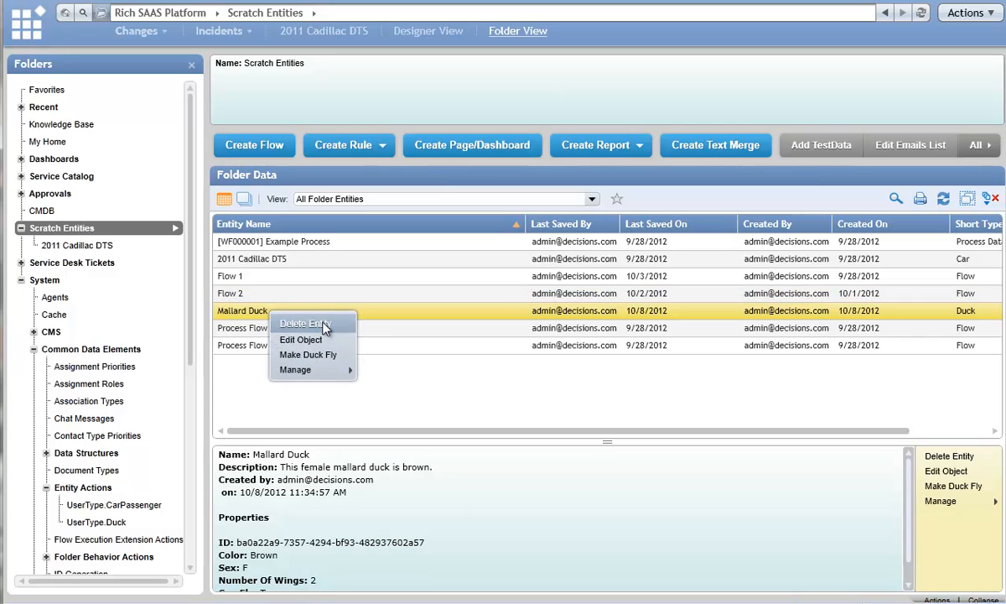
pyautogui.moveTo(293, 369)
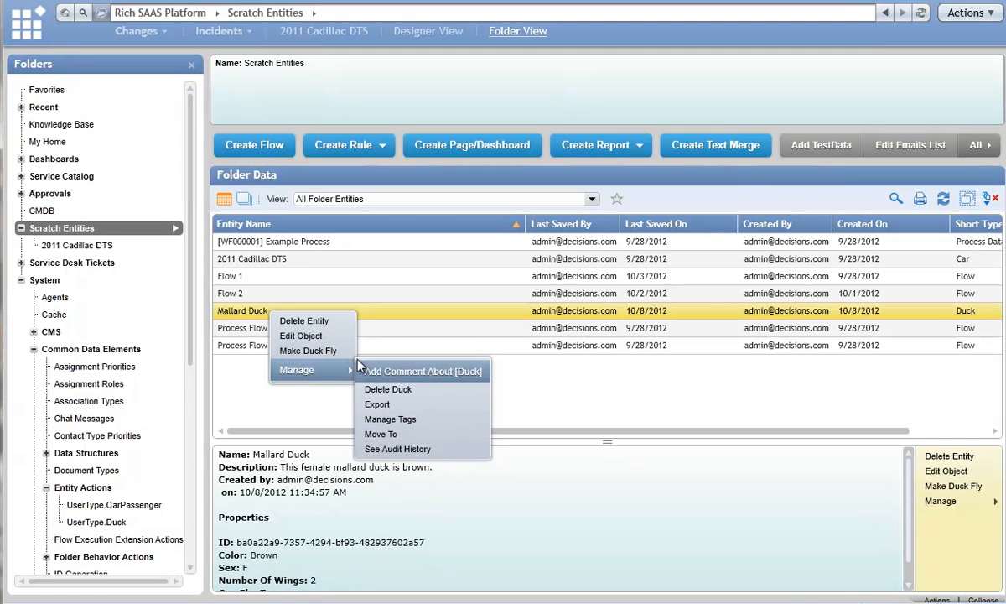
pyautogui.click(300, 358)
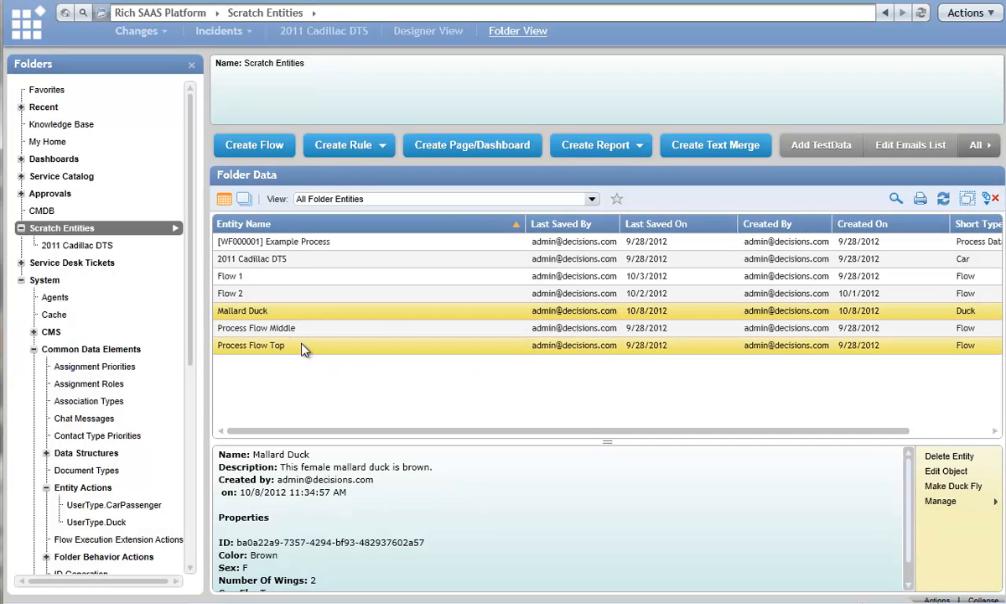
pyautogui.rightClick(266, 313)
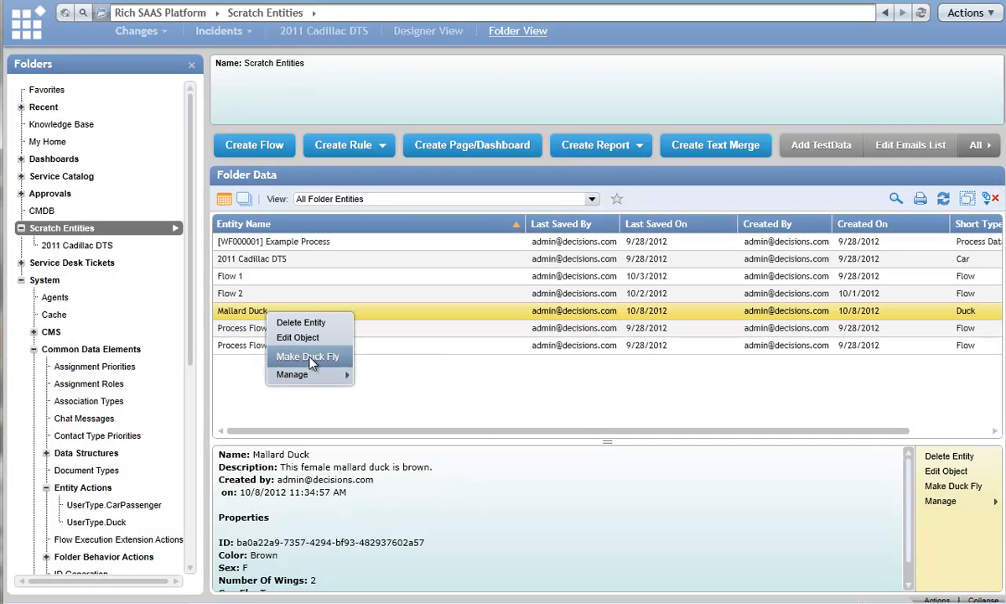
pyautogui.click(236, 405)
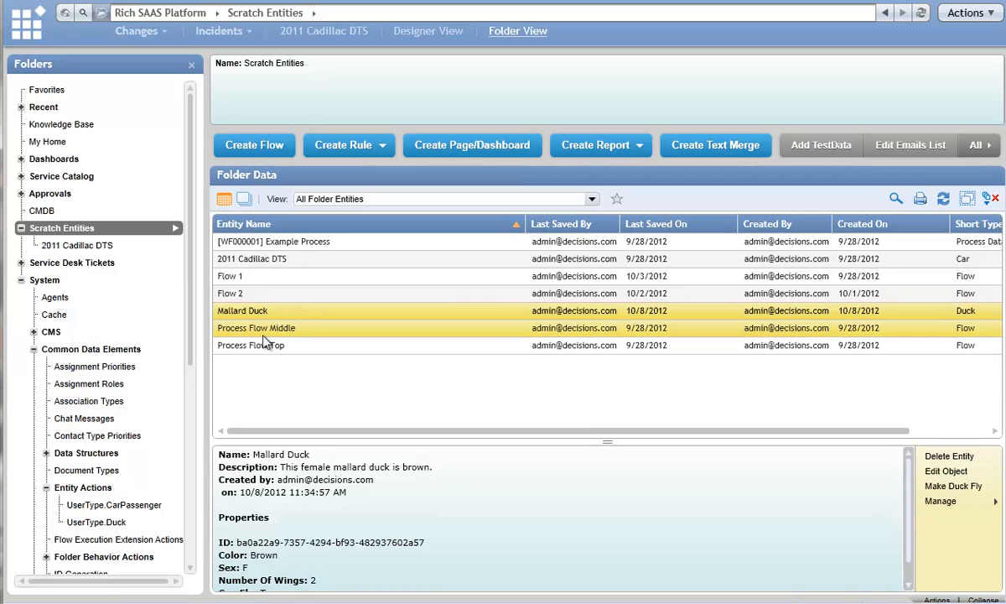
pyautogui.rightClick(256, 315)
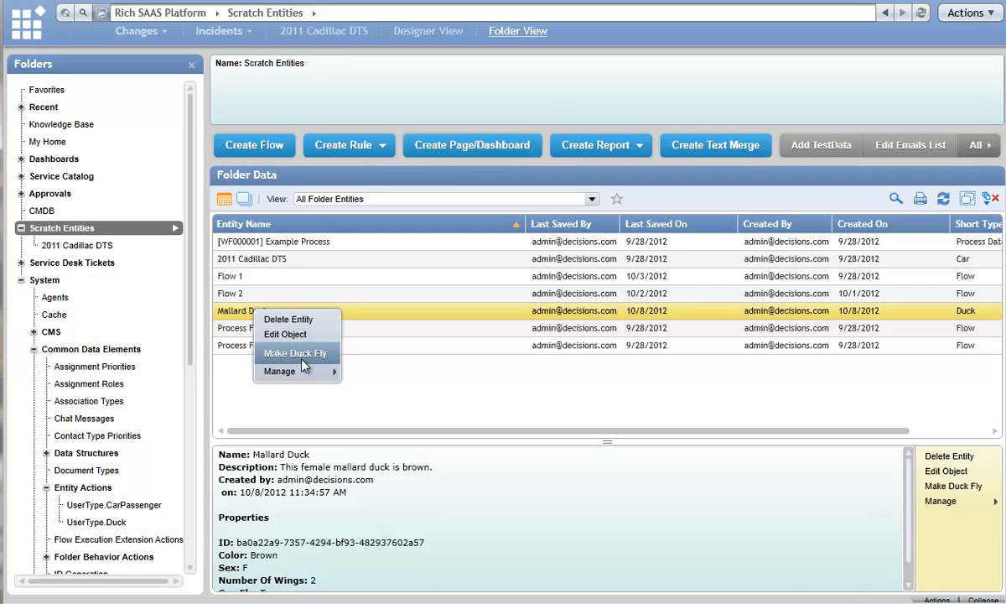
pyautogui.click(240, 391)
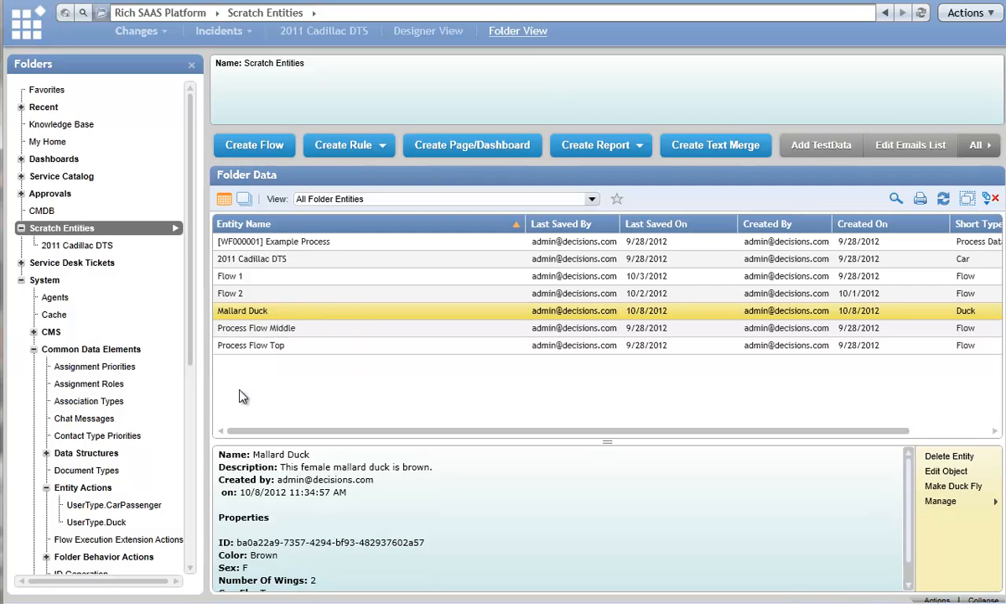